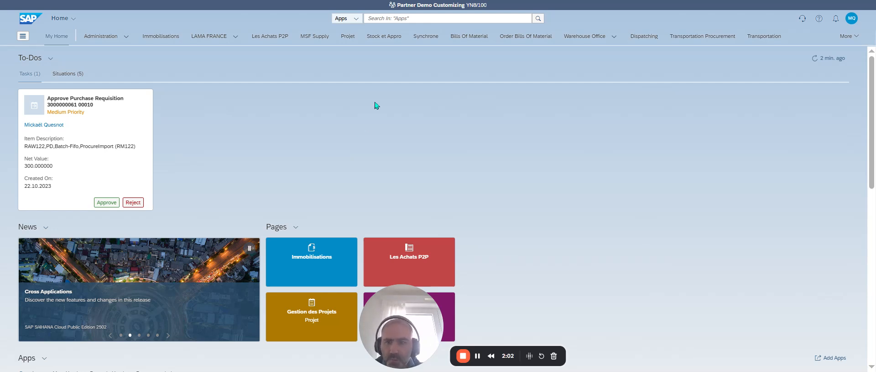
- Find and open the Post Goods Receipt for Purchasing Document app
left_click(391, 18)
type("Post Goods Receipt for Purchasing Document")
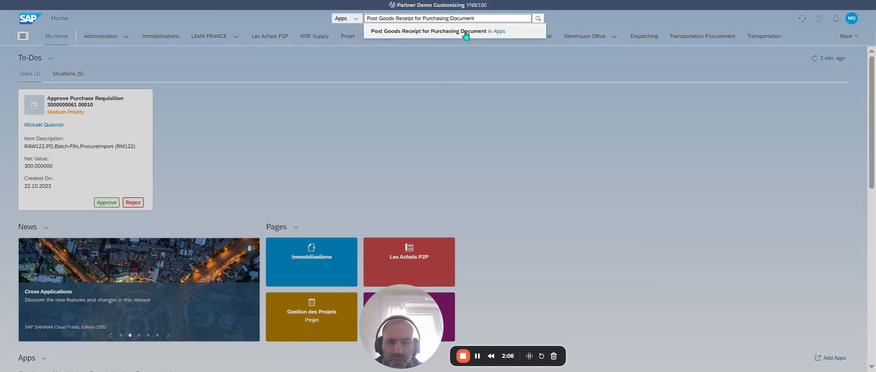
left_click(466, 32)
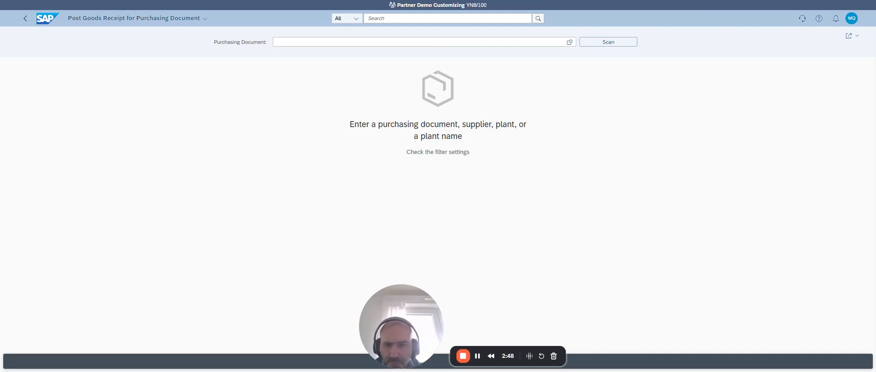
- Filter the purchasing documents to the Purchase Order category and choose the two-item KEY PERFORMANCE standard order for TG11 from KPC AIX
left_click(569, 43)
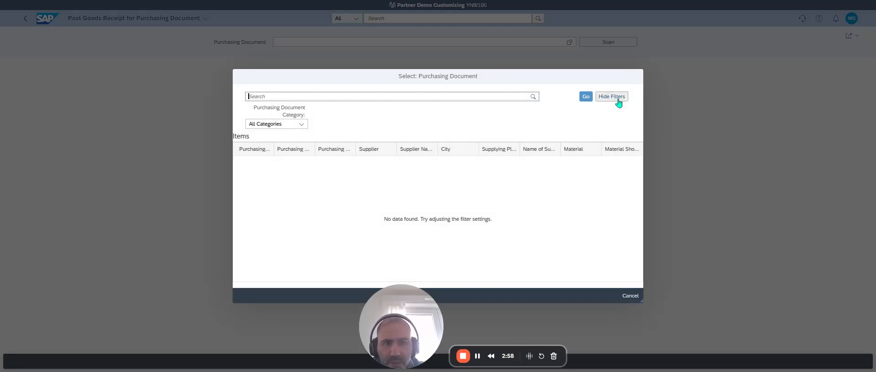
left_click(302, 124)
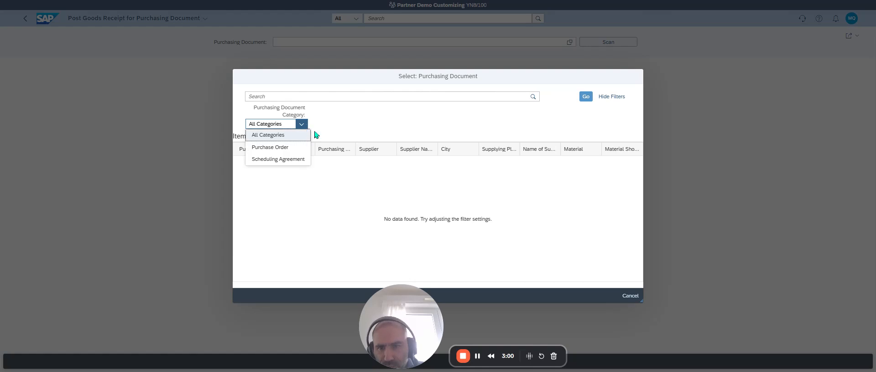
left_click(274, 147)
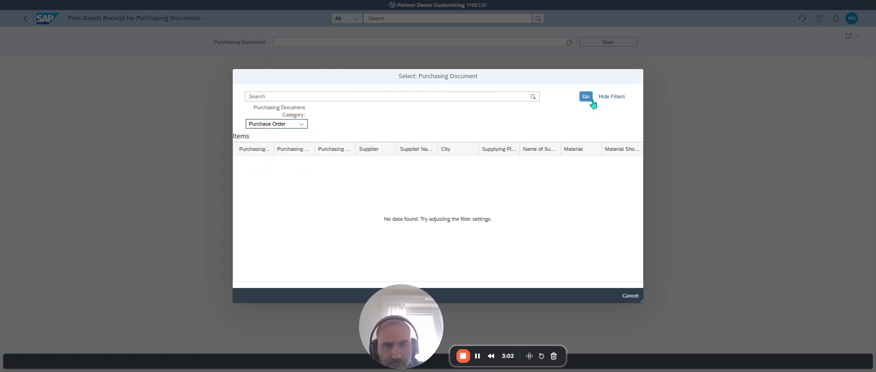
left_click(587, 97)
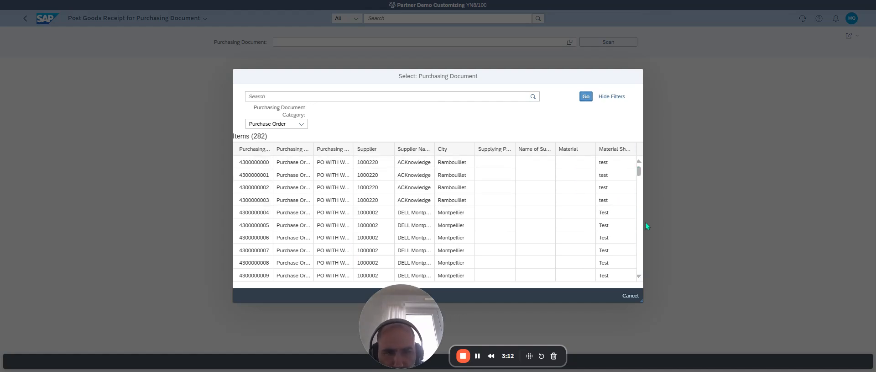
left_click_drag(639, 173, 639, 266)
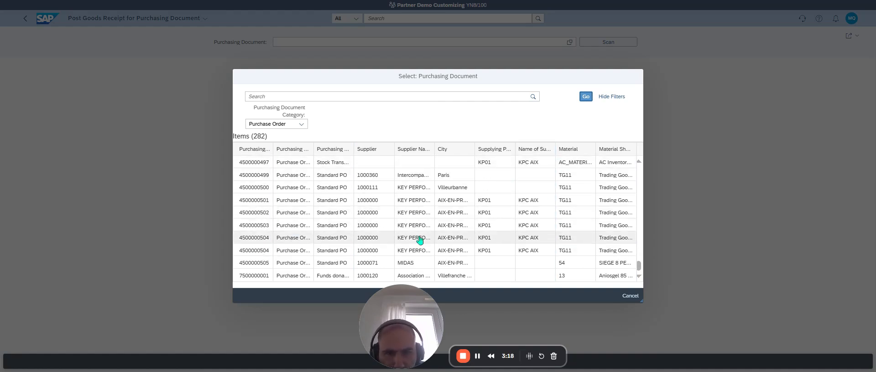
left_click(570, 240)
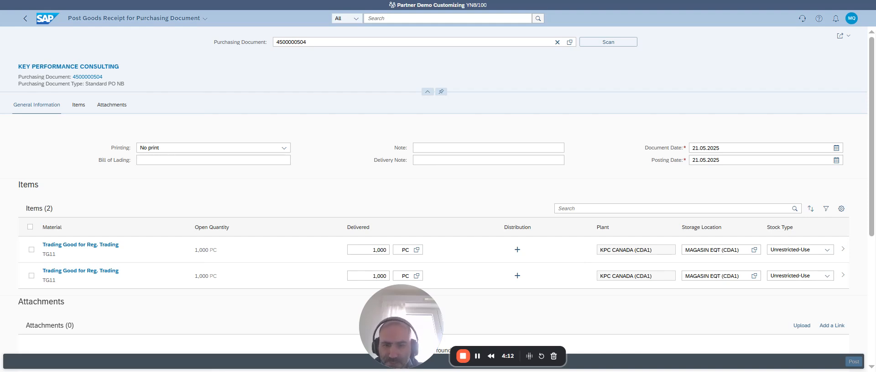
- Set the goods receipt's printing option to Individual slip and enter DN78955 as its note
left_click(212, 147)
left_click(216, 170)
left_click(439, 149)
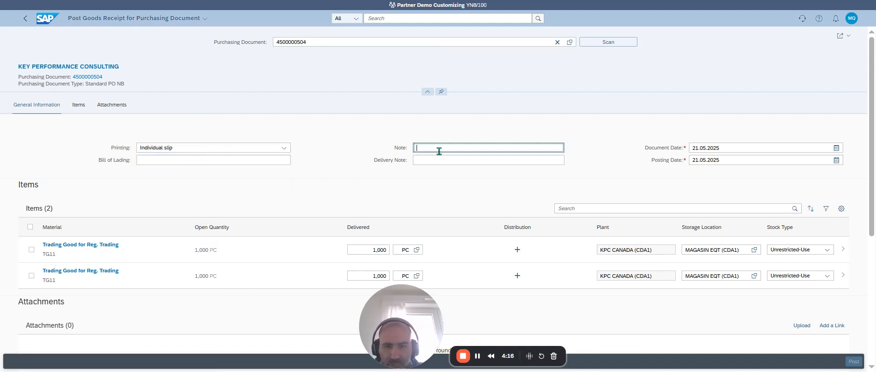
type("DN78955")
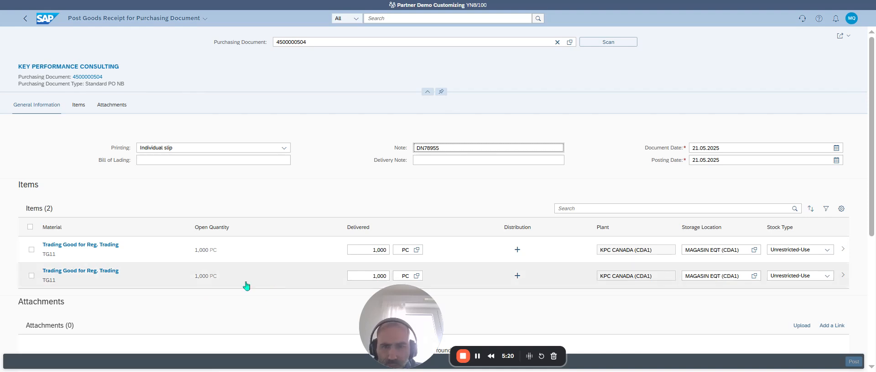
- Select the first Trading Good item, try to post the goods receipt, and review the posting message details
left_click(28, 250)
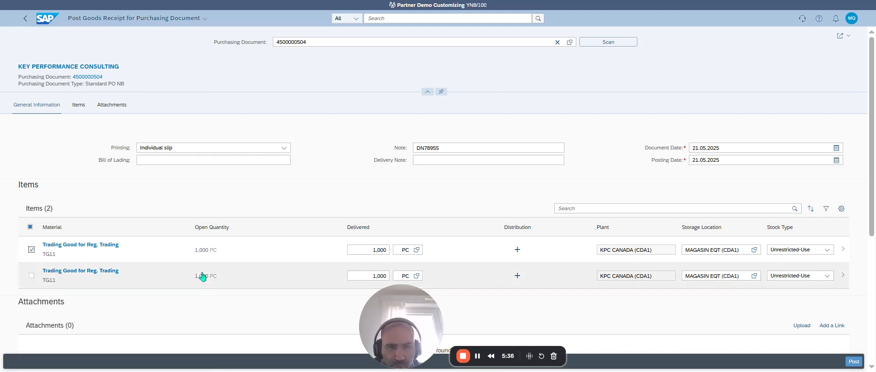
left_click(854, 362)
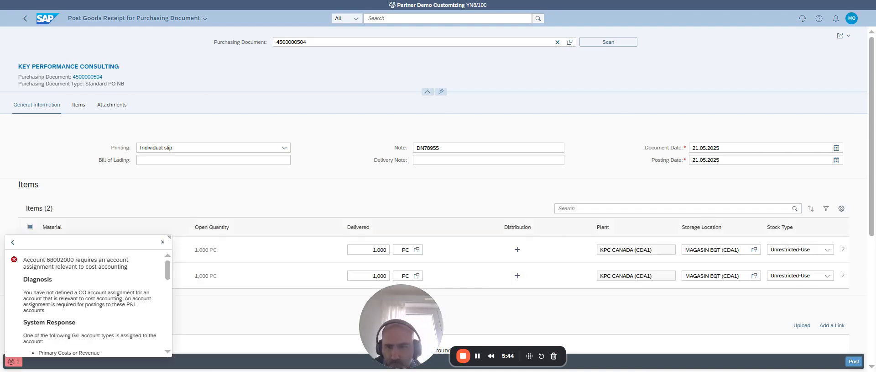
left_click(284, 163)
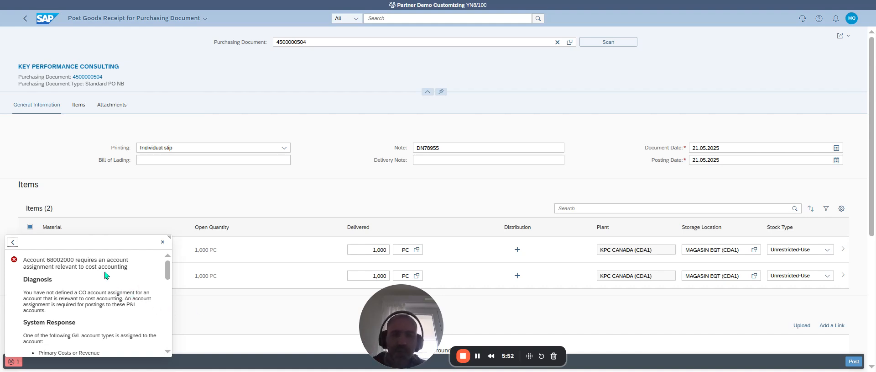
left_click(163, 241)
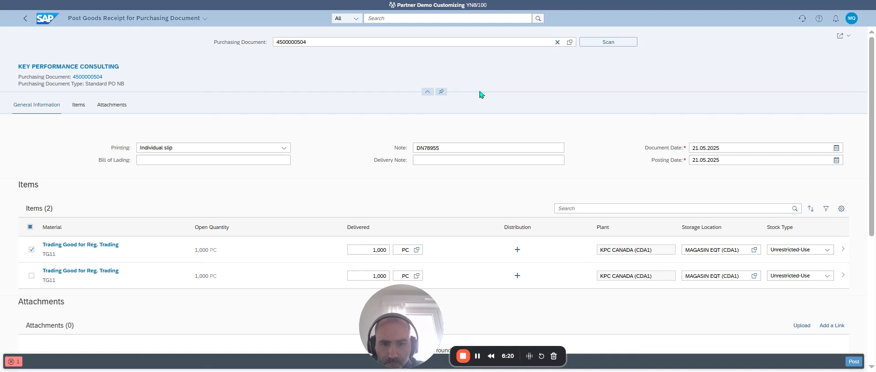
left_click(13, 361)
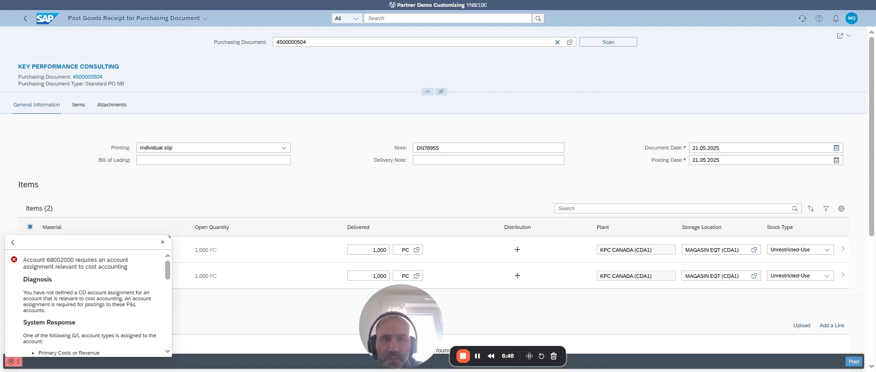
key("ctrl+Tab")
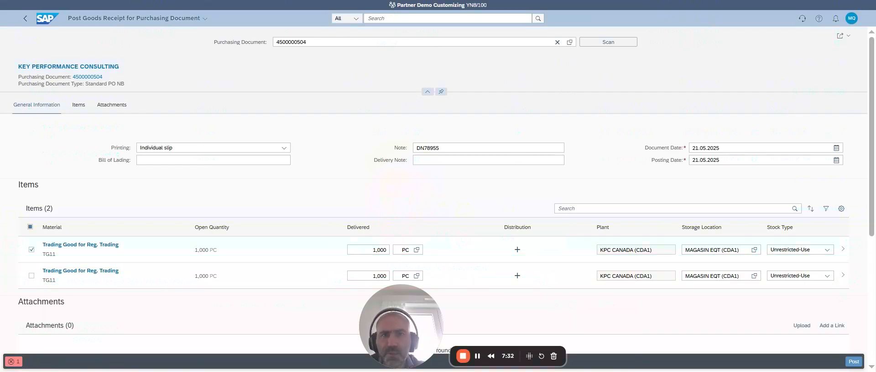
- Open the Manage Your Solution app and follow its link to SAP Central Business Configuration
left_click(389, 17)
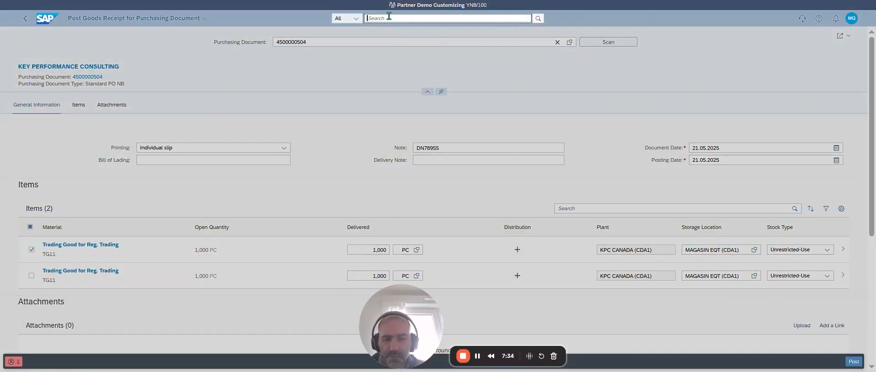
type("manage yo")
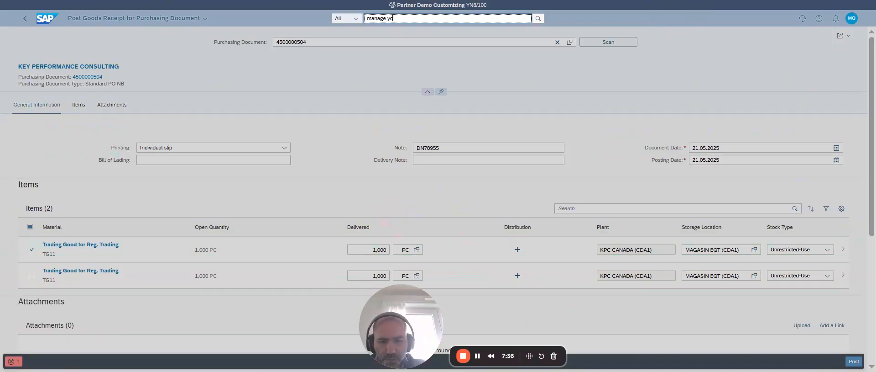
type("ur solution")
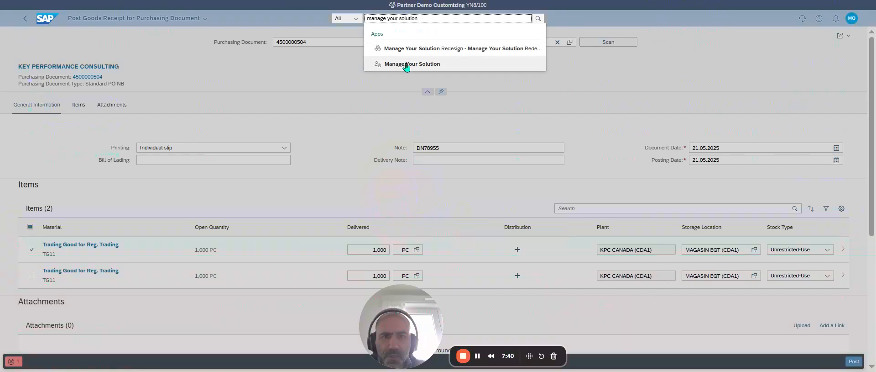
left_click(406, 66)
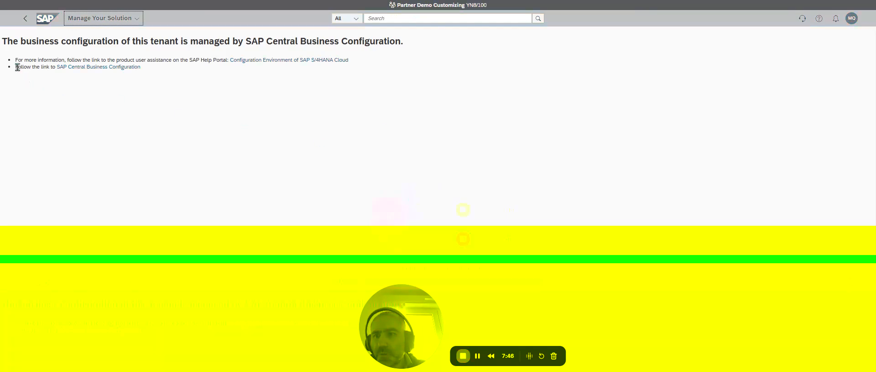
left_click(74, 68)
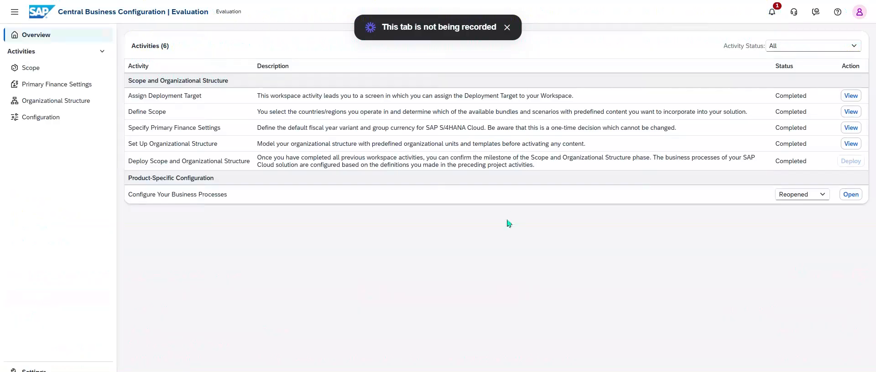
- Search the configuration activities for "default account assignment" and open Manage Default Account Assignments
left_click(49, 121)
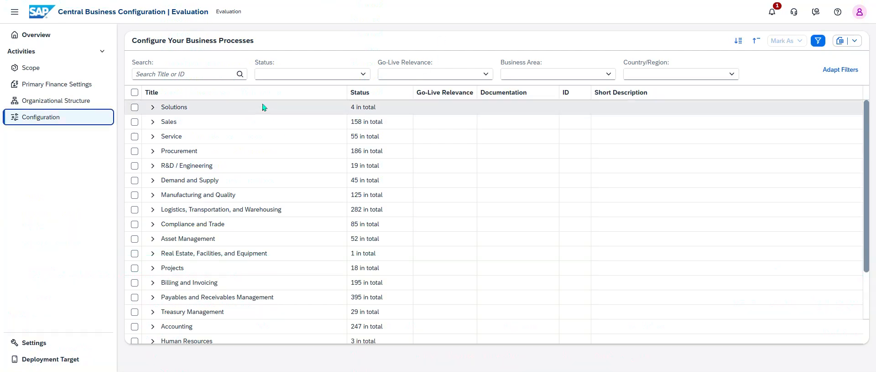
left_click(187, 74)
type("default account assignment")
key("Return")
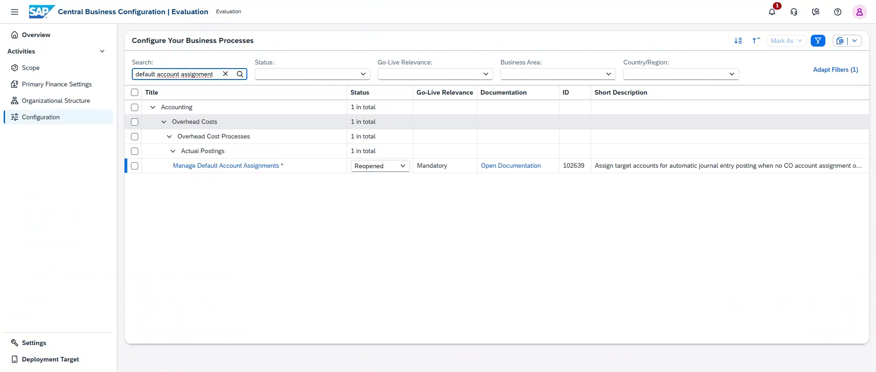
left_click(445, 1)
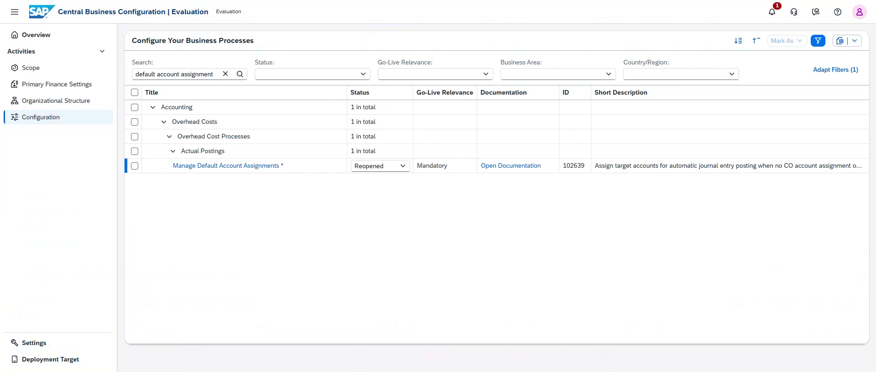
left_click(213, 74)
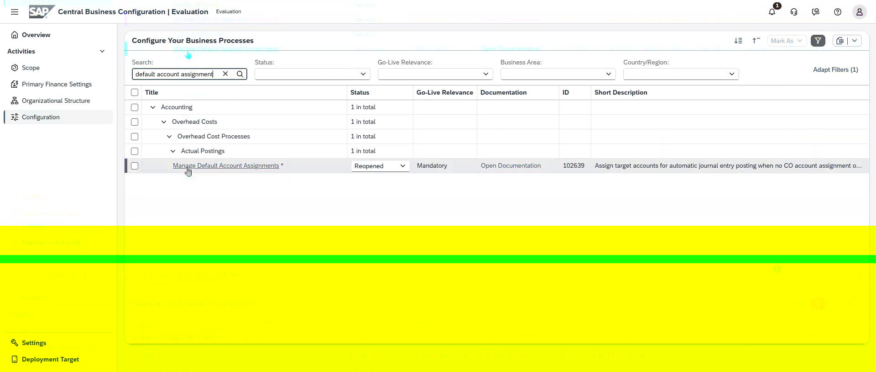
left_click(218, 167)
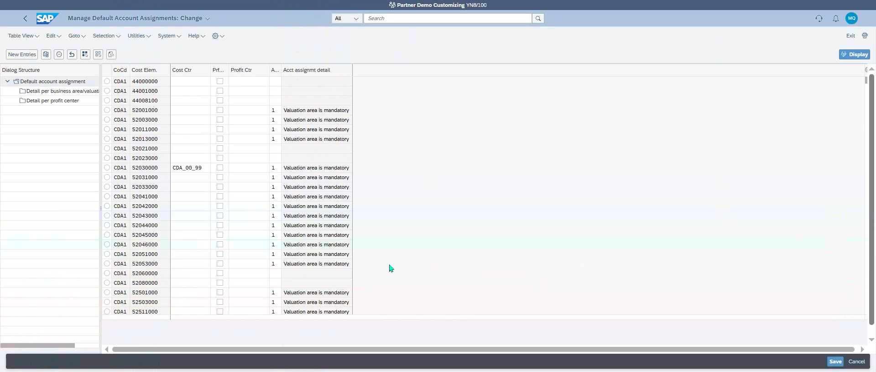
- Position the default account assignment table at company code CDA1 and cost element 68002000
scroll(370, 251, "down", 2)
left_click(245, 339)
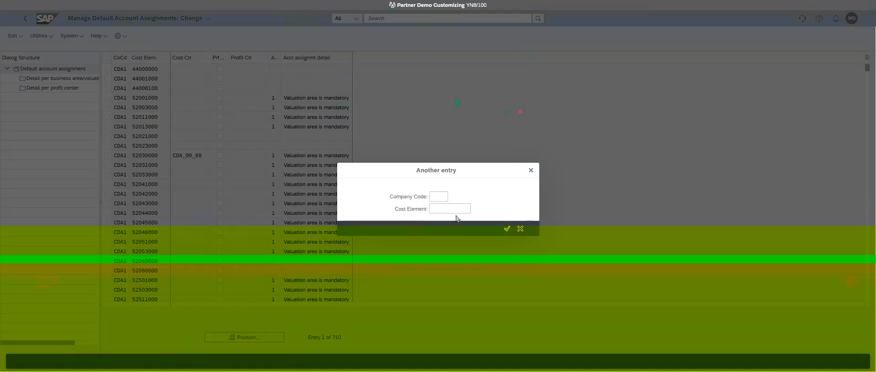
left_click(445, 198)
type("CDA1")
left_click(452, 209)
type("68002000")
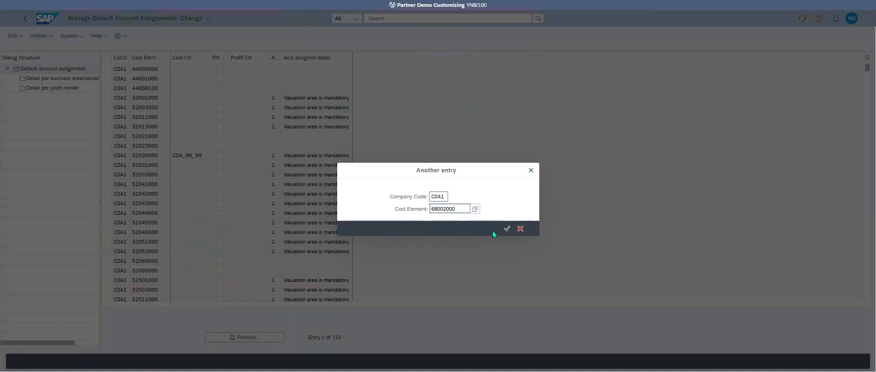
left_click(509, 229)
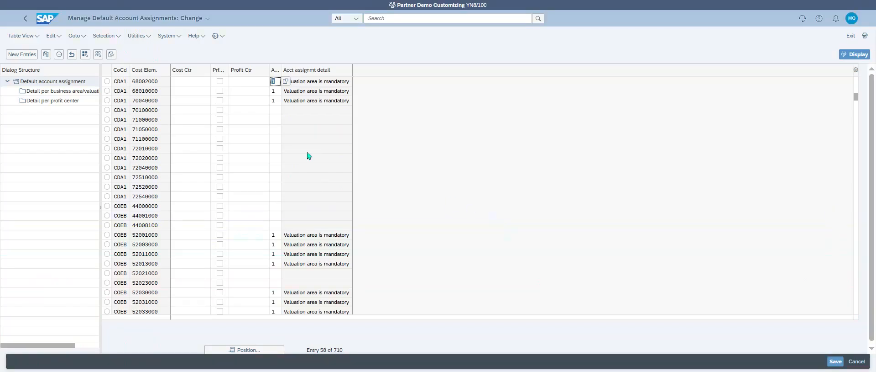
- Look up cost centers for the CDA1 / 68002000 entry, filtering by company code CDA1 with no language key
left_click(189, 82)
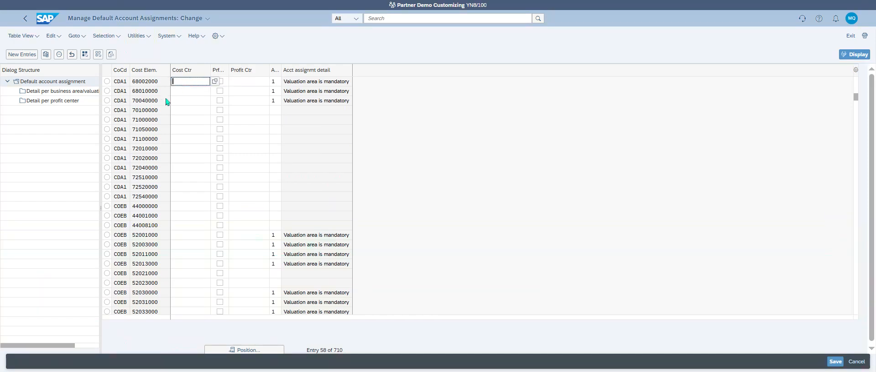
left_click(215, 82)
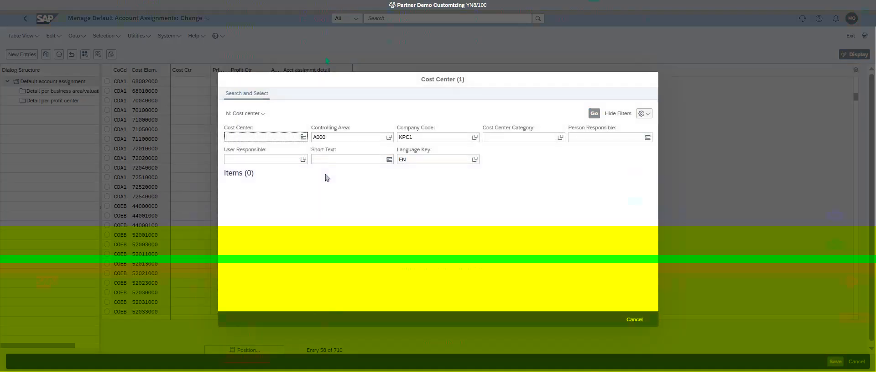
double_click(418, 158)
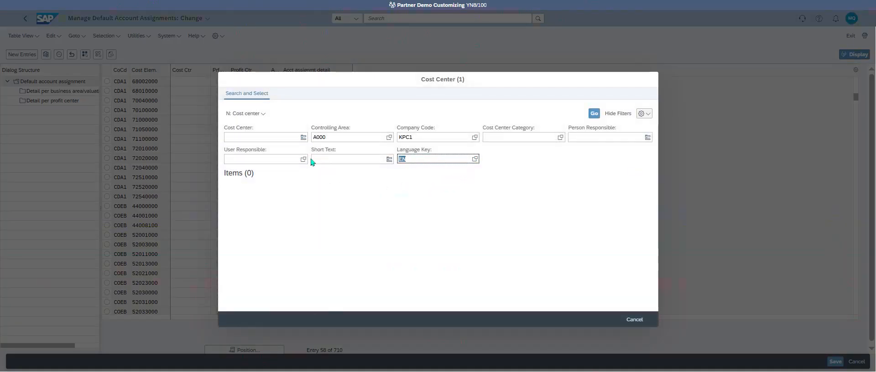
key("BackSpace")
left_click_drag(418, 138, 322, 138)
type("CD")
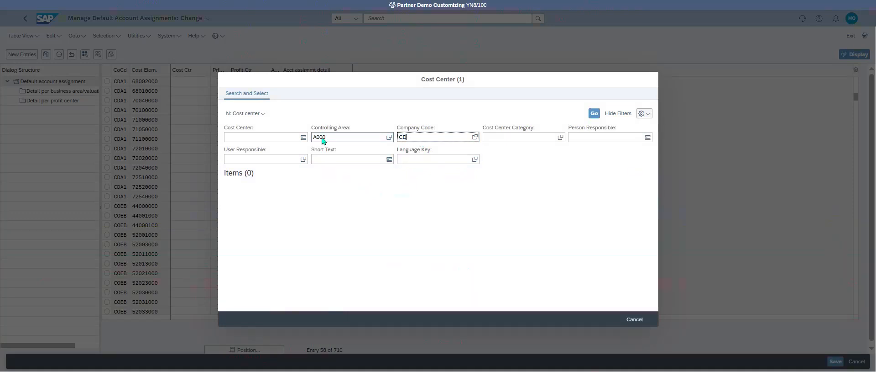
type("A1")
key("Return")
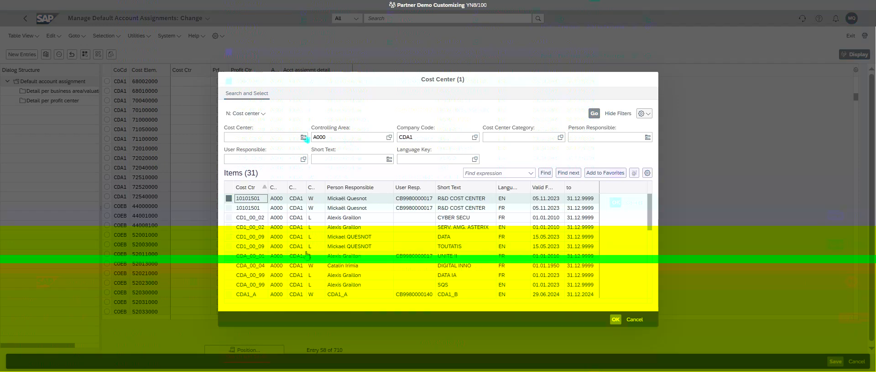
- Assign cost center CEB1101 to cost element 68002000 and save it under the DEMO SAP customizing request
scroll(296, 260, "down", 2)
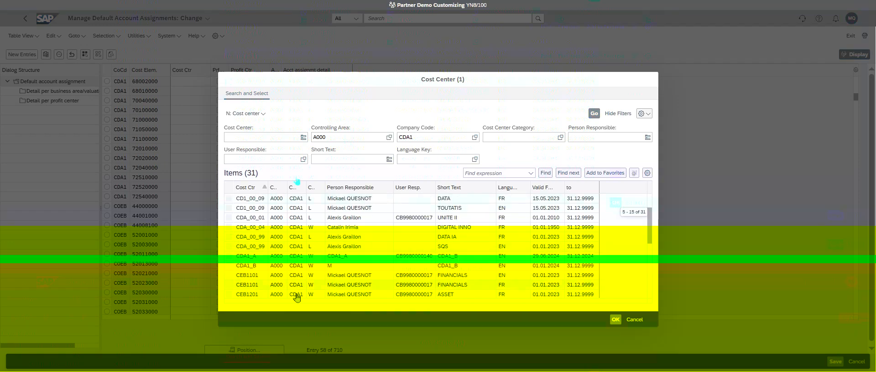
left_click(256, 276)
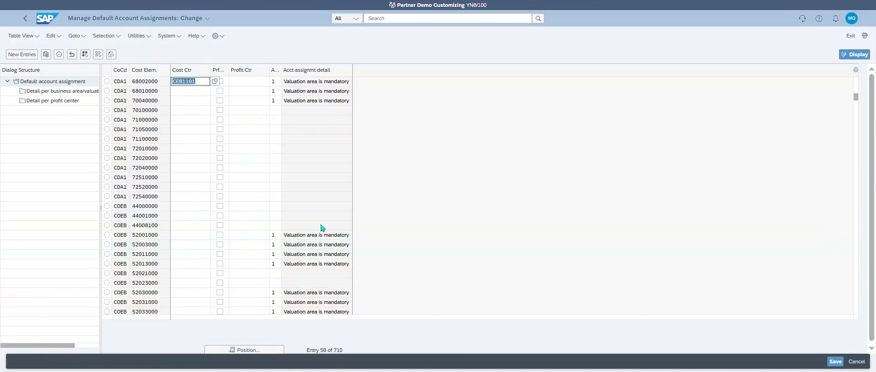
left_click(835, 362)
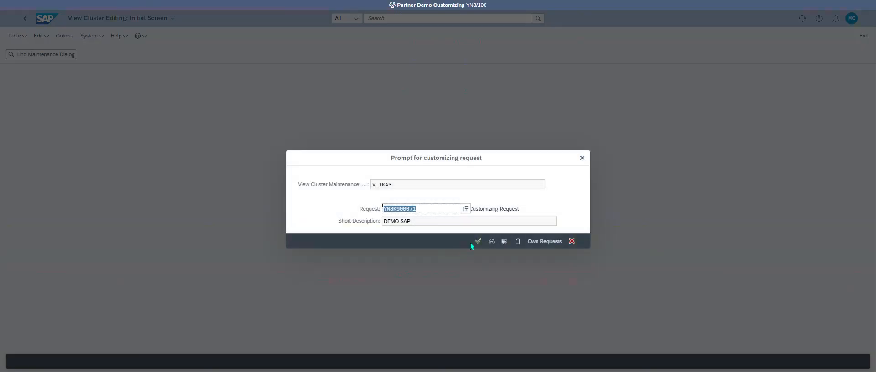
left_click(478, 241)
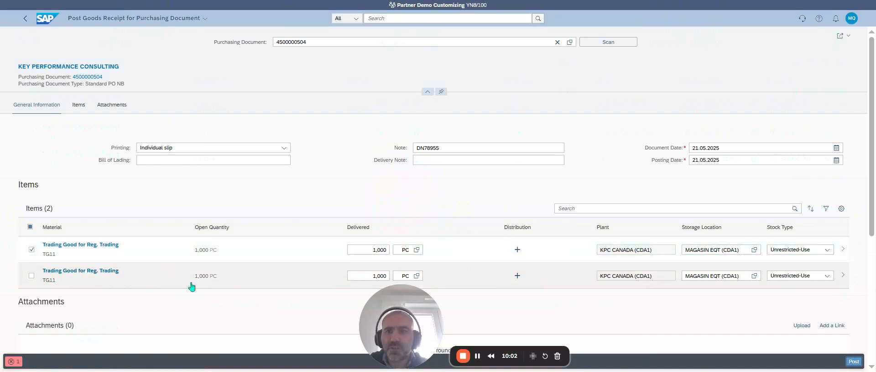
- Try to post the goods receipt again and check which account the error message names
left_click(851, 362)
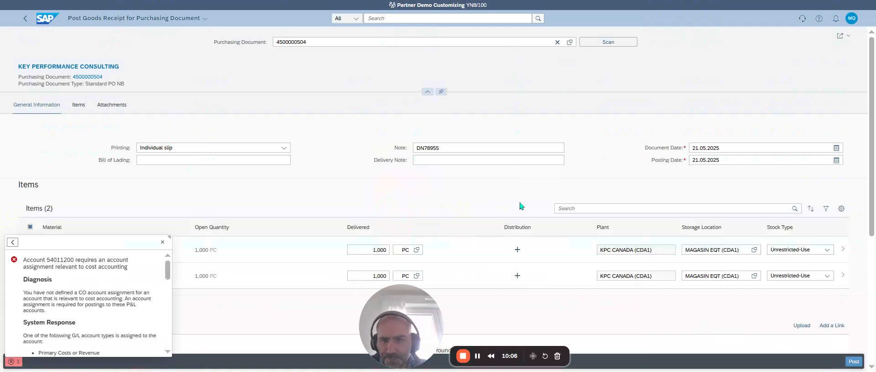
double_click(62, 259)
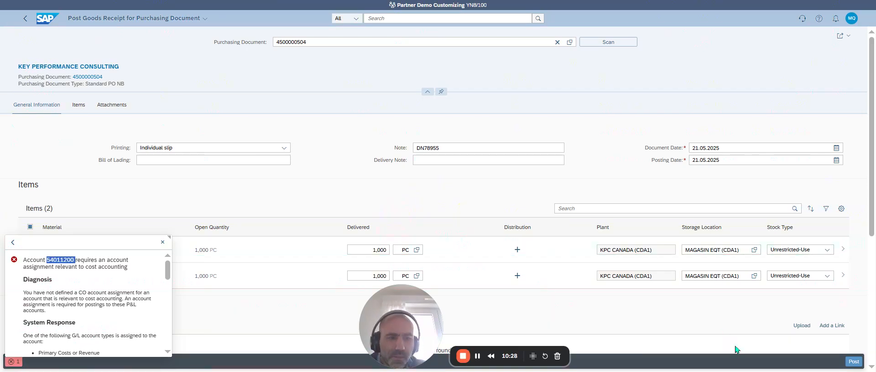
- Post the goods receipt for the first Trading Good item and open the resulting material document
left_click(855, 361)
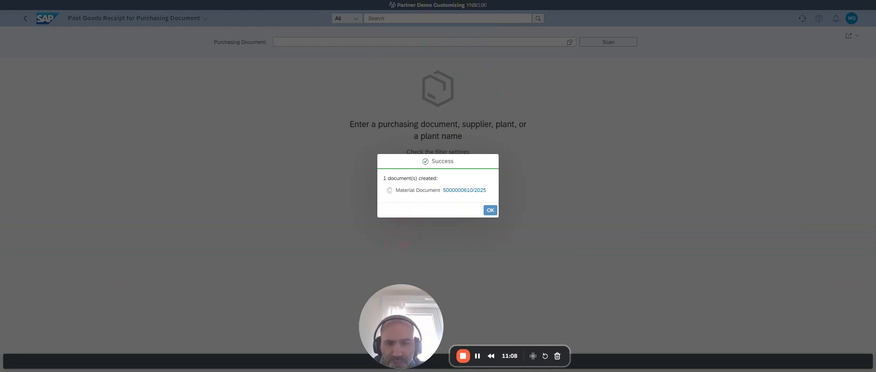
left_click(307, 284)
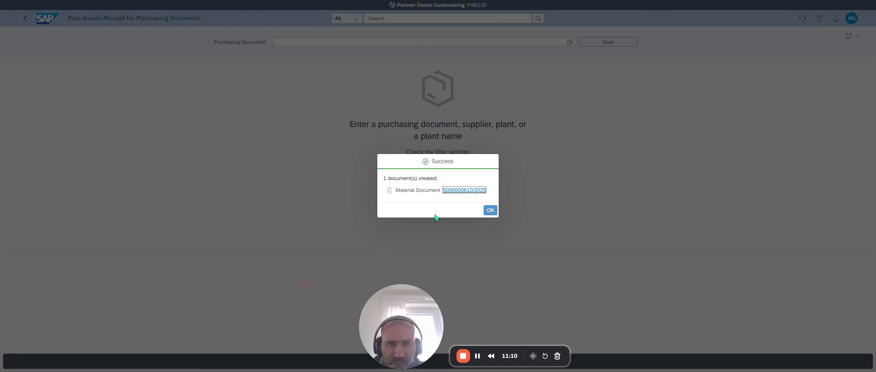
key("Escape")
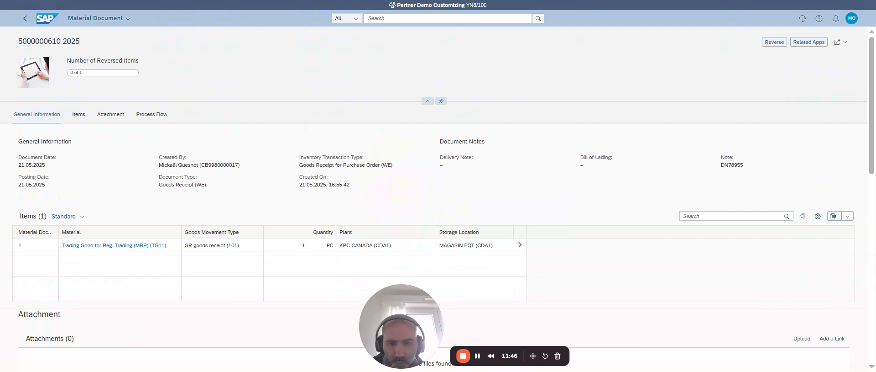
- Search for "mb5t" and open the Display Stock in Transit app
left_click(394, 15)
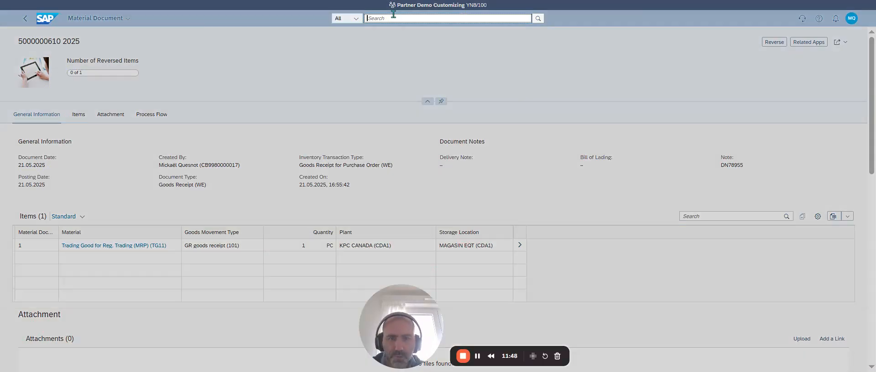
type("mb")
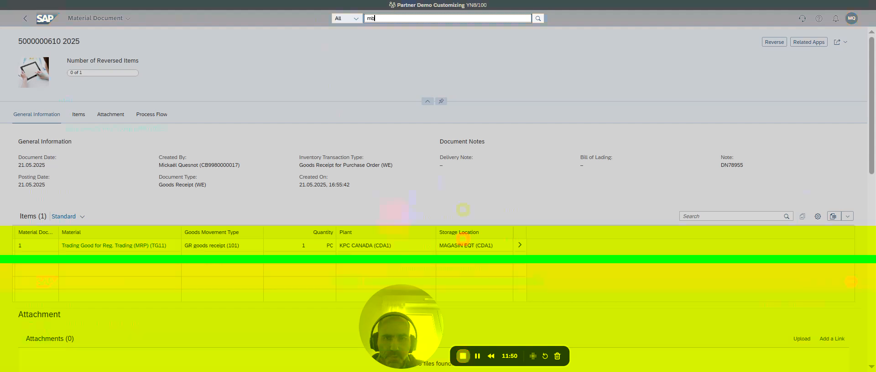
type("5t")
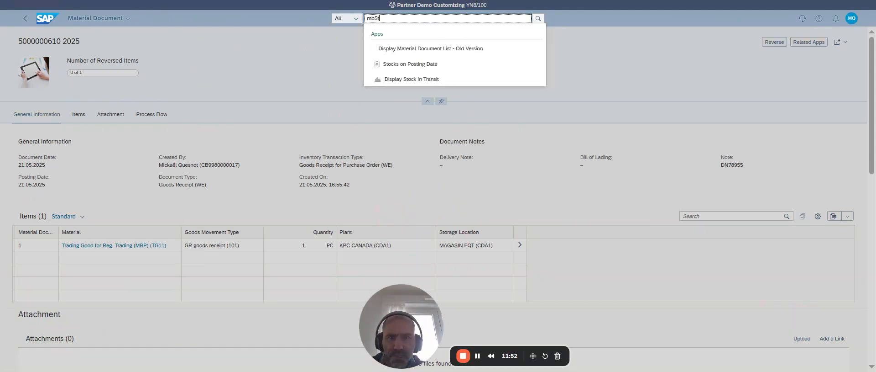
left_click(449, 55)
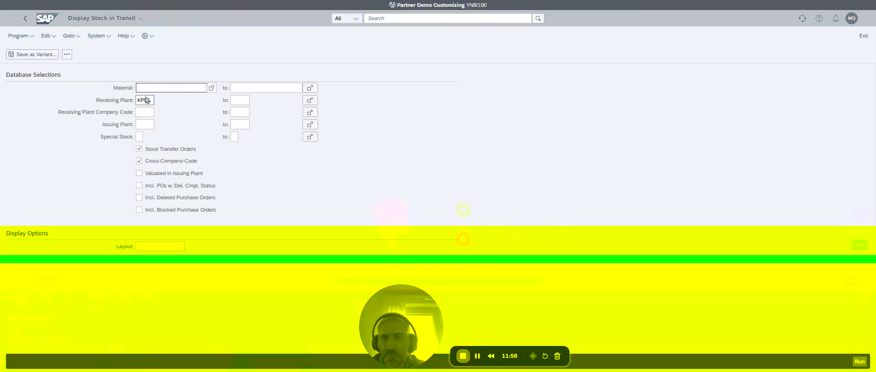
- Run the stock in transit report for receiving plant CDA1
double_click(153, 105)
type("CDA1")
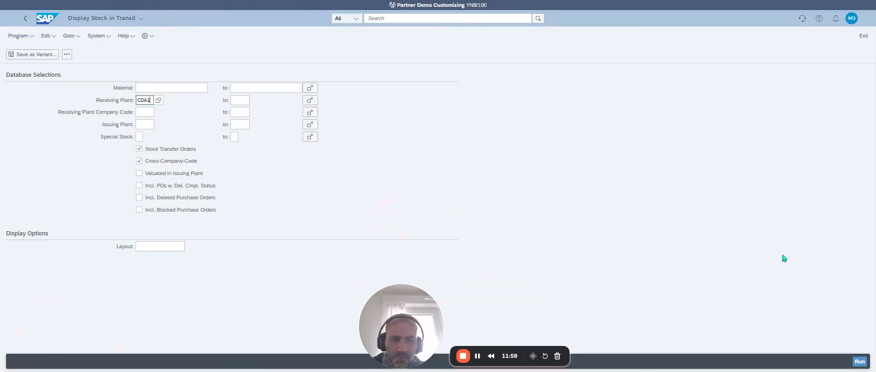
left_click(859, 361)
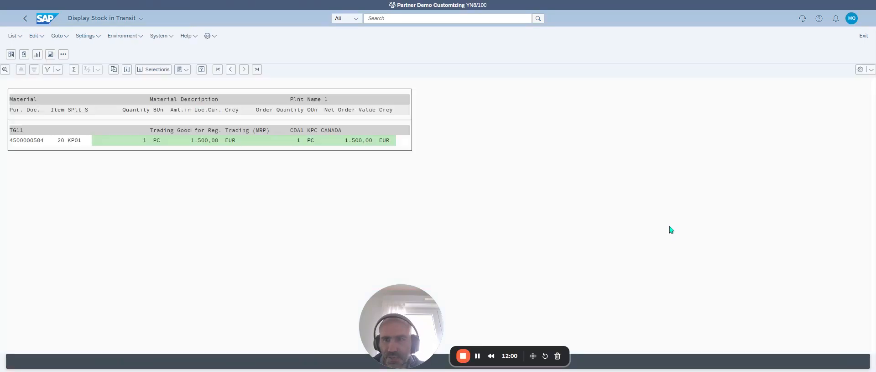